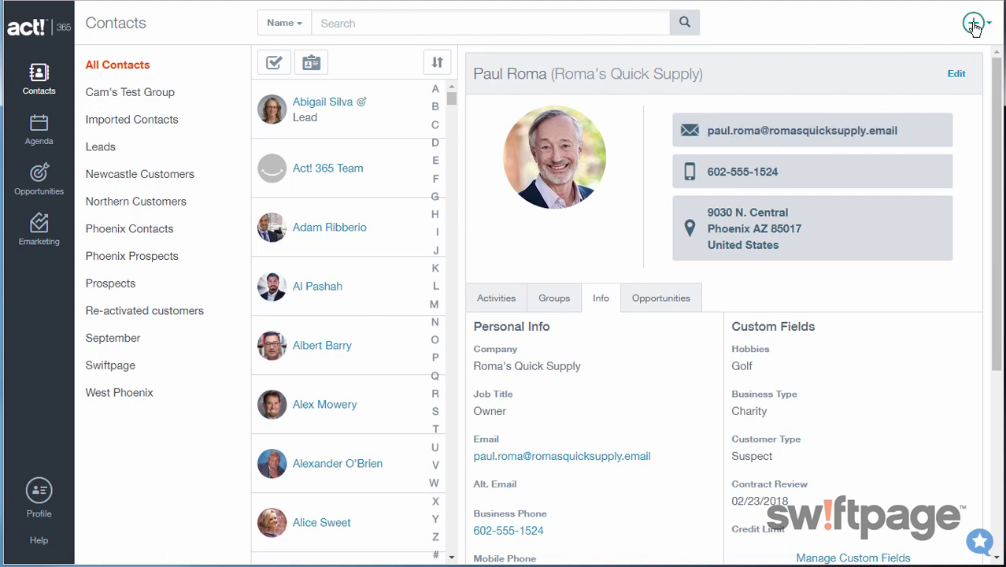
- Create a new Community Paws contact with the contact's name and Business Type Charity, and save it
{"action": "left_click", "coordinate": [975, 24]}
{"action": "left_click", "coordinate": [949, 52]}
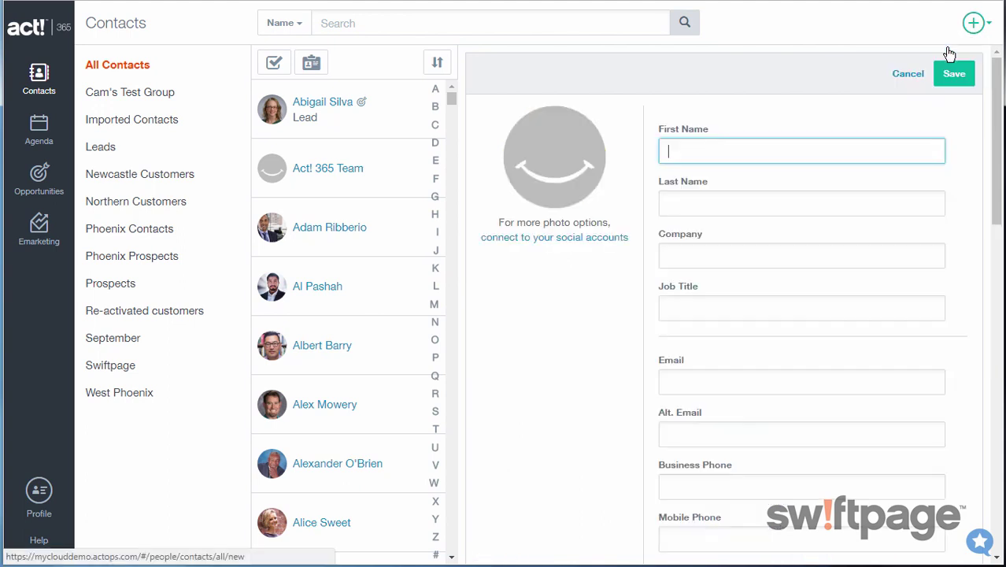
{"action": "type", "text": "Aaron"}
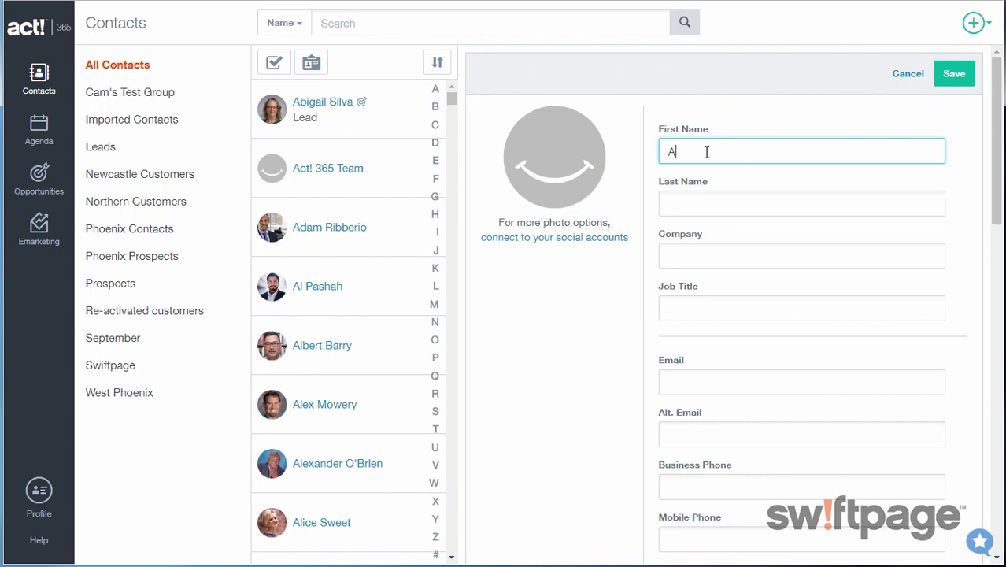
{"action": "key", "text": "Tab"}
{"action": "type", "text": "King"}
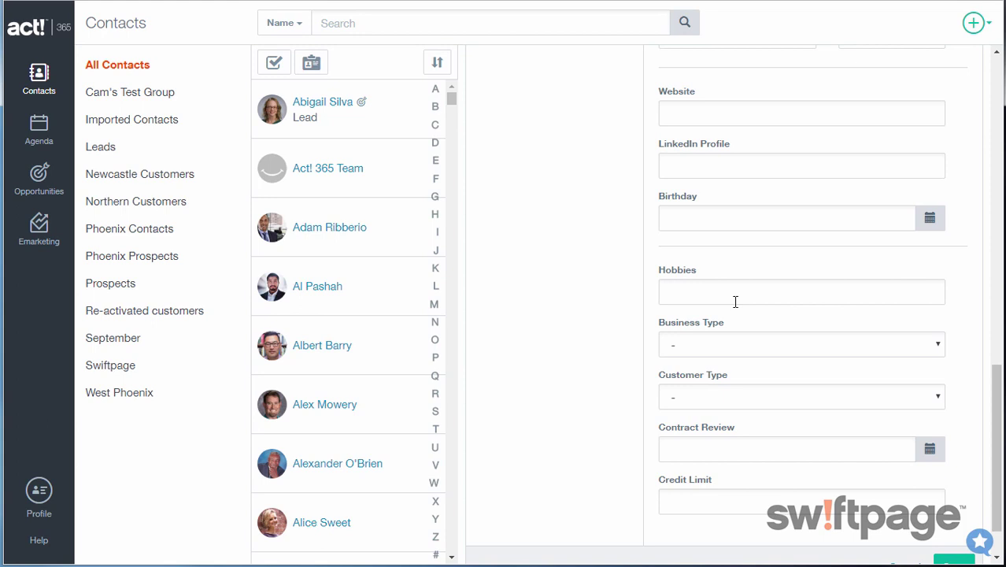
{"action": "left_click", "coordinate": [735, 342]}
{"action": "left_click", "coordinate": [704, 436]}
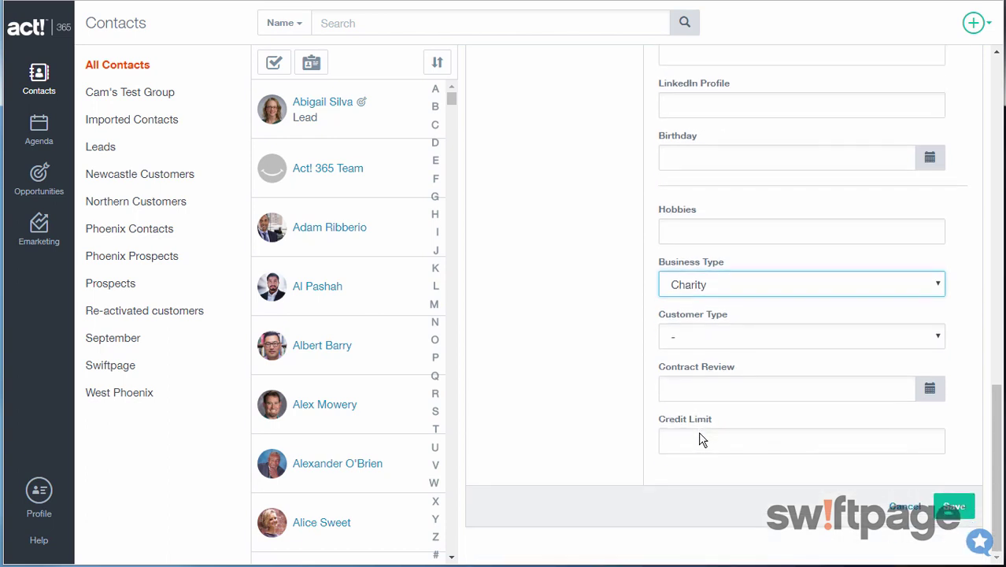
{"action": "left_click", "coordinate": [954, 506]}
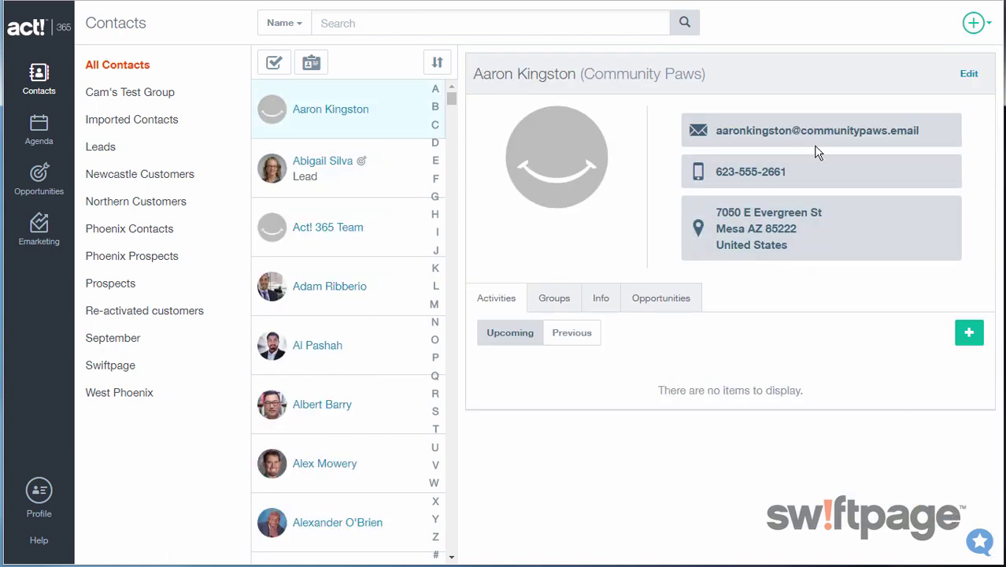
- Review the contact's Info details, enter edit mode and check the No Image photo options unchanged
{"action": "left_click", "coordinate": [597, 304]}
{"action": "scroll", "coordinate": [618, 363], "scroll_direction": "down", "scroll_amount": 4}
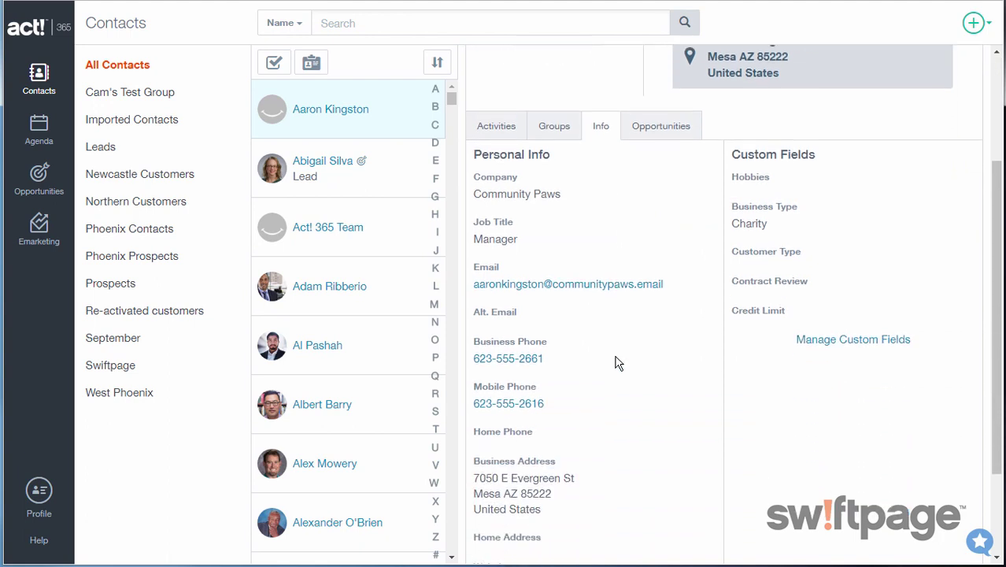
{"action": "scroll", "coordinate": [618, 363], "scroll_direction": "up", "scroll_amount": 2}
{"action": "scroll", "coordinate": [618, 363], "scroll_direction": "up", "scroll_amount": 2}
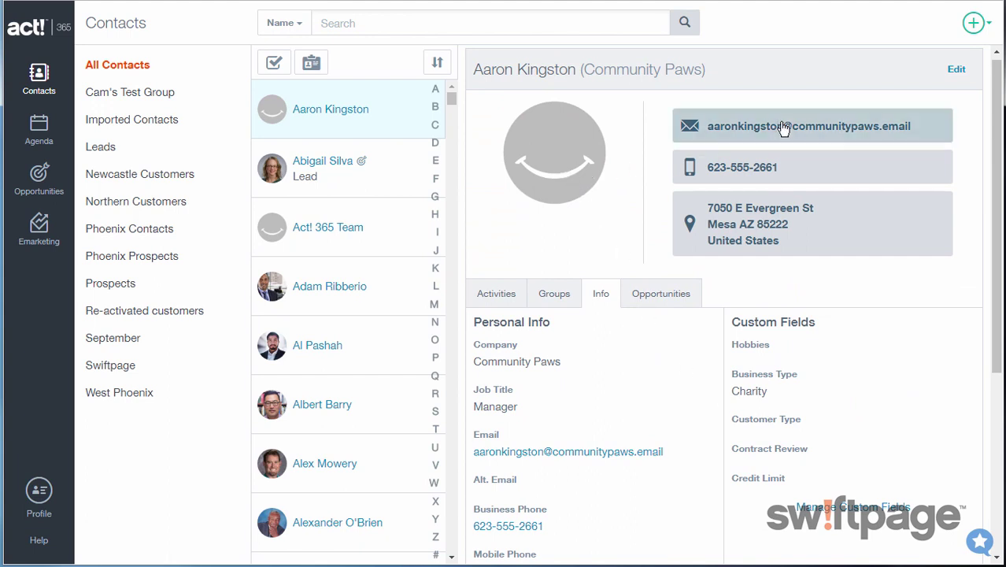
{"action": "left_click", "coordinate": [958, 73]}
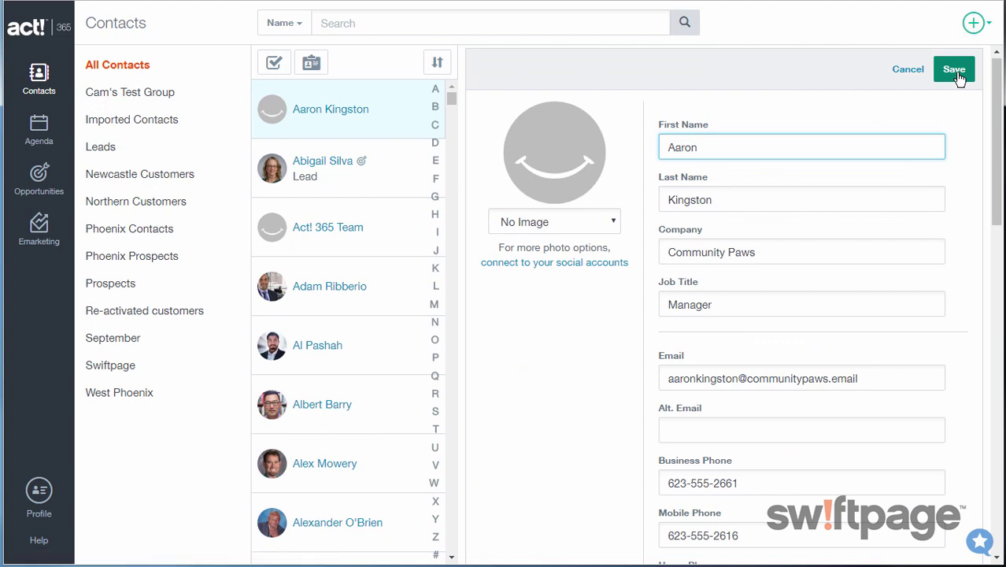
{"action": "left_click", "coordinate": [561, 225]}
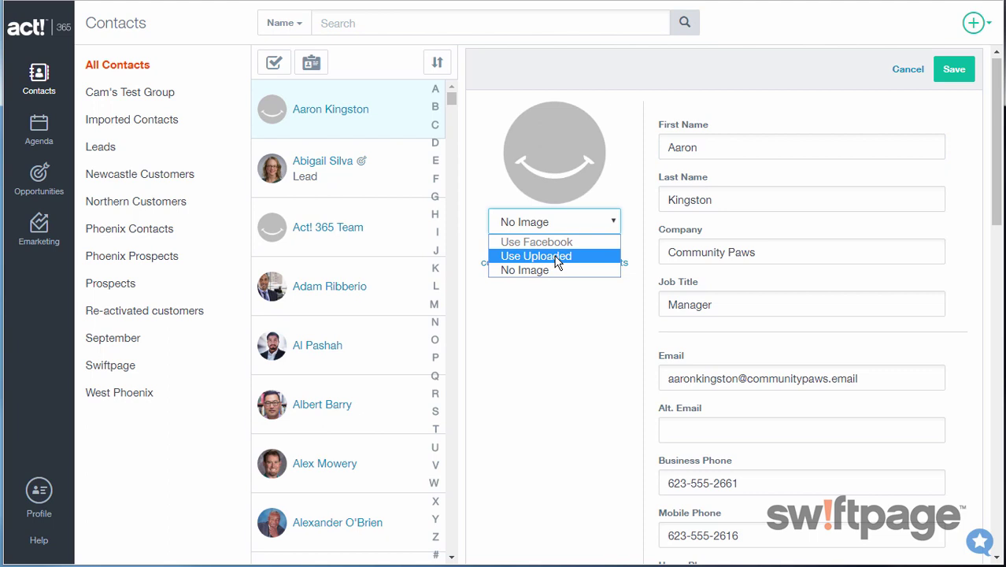
{"action": "left_click", "coordinate": [535, 353]}
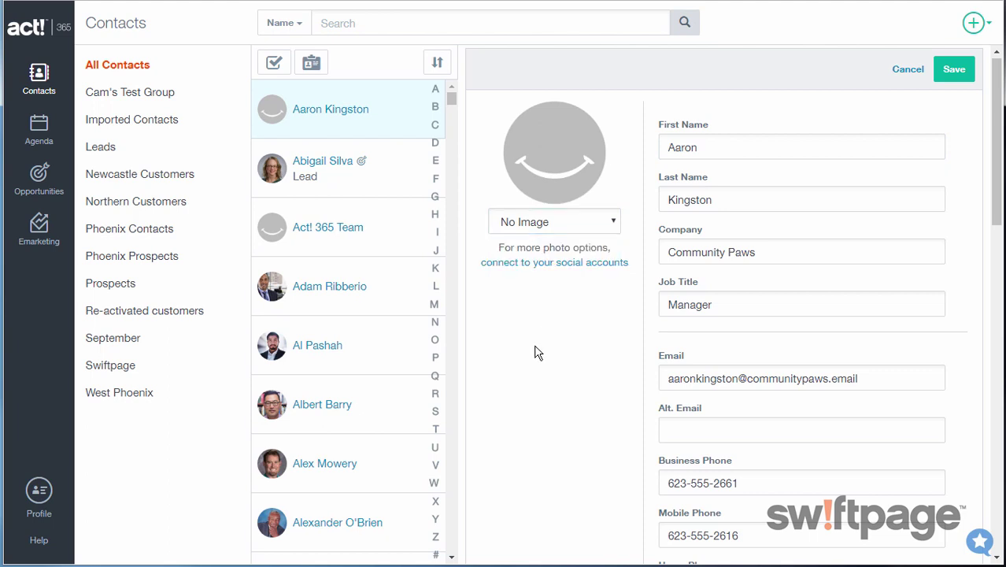
- View the Apps & Integrations social account settings, then return to Contacts
{"action": "left_click", "coordinate": [544, 263]}
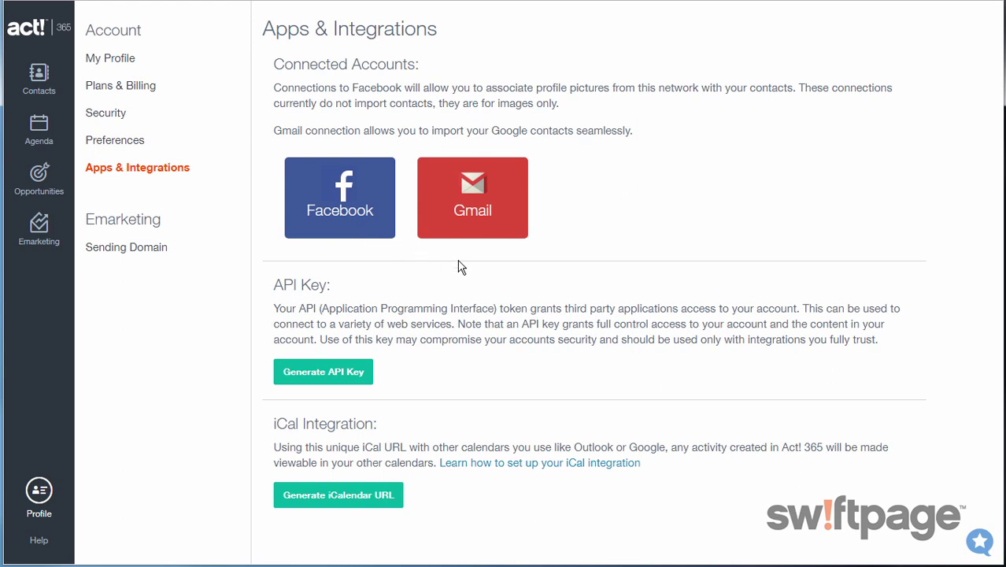
{"action": "left_click", "coordinate": [39, 79]}
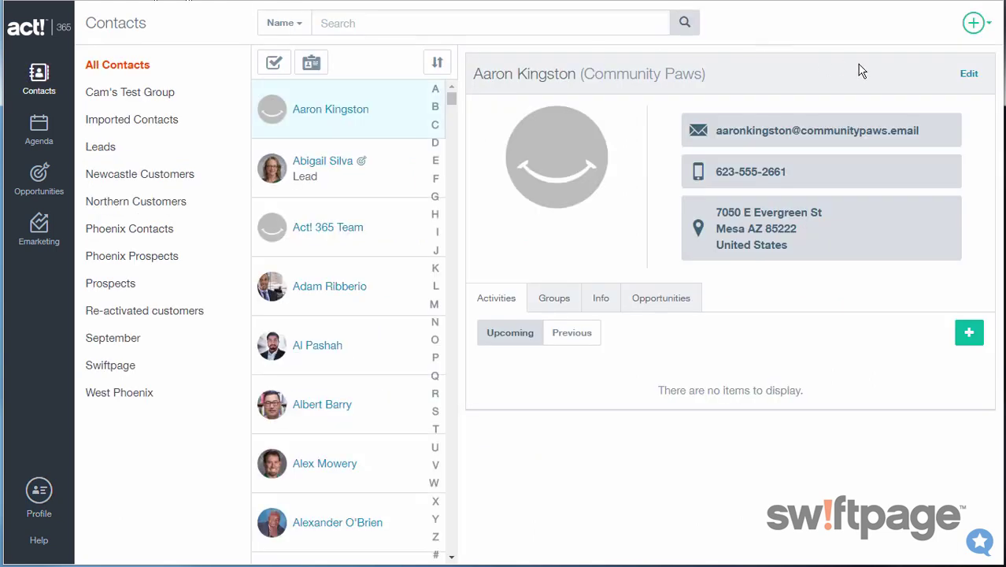
- Set the contact's photo to the uploaded file aaron.png, save, and show the Info tab
{"action": "left_click", "coordinate": [964, 74]}
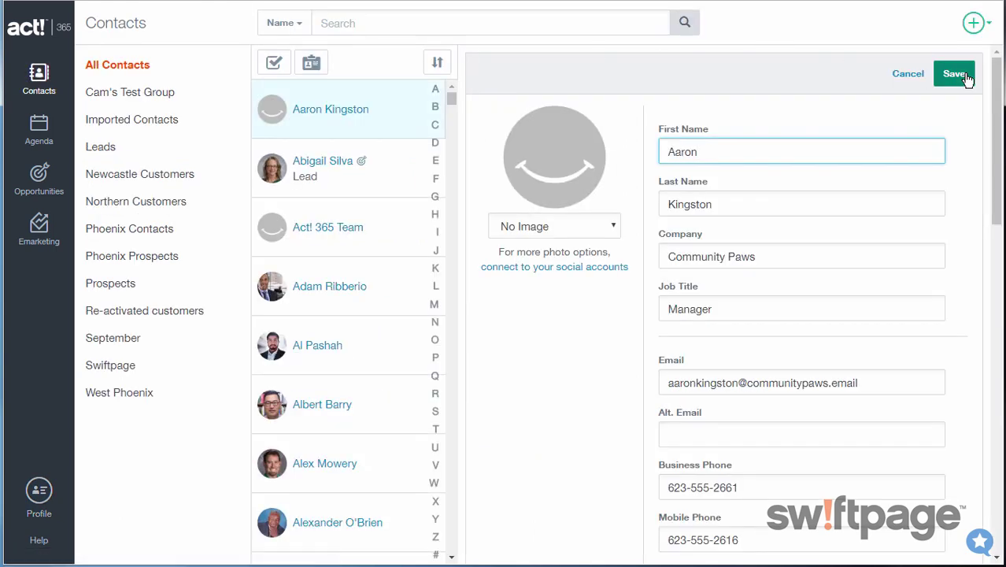
{"action": "left_click", "coordinate": [573, 230]}
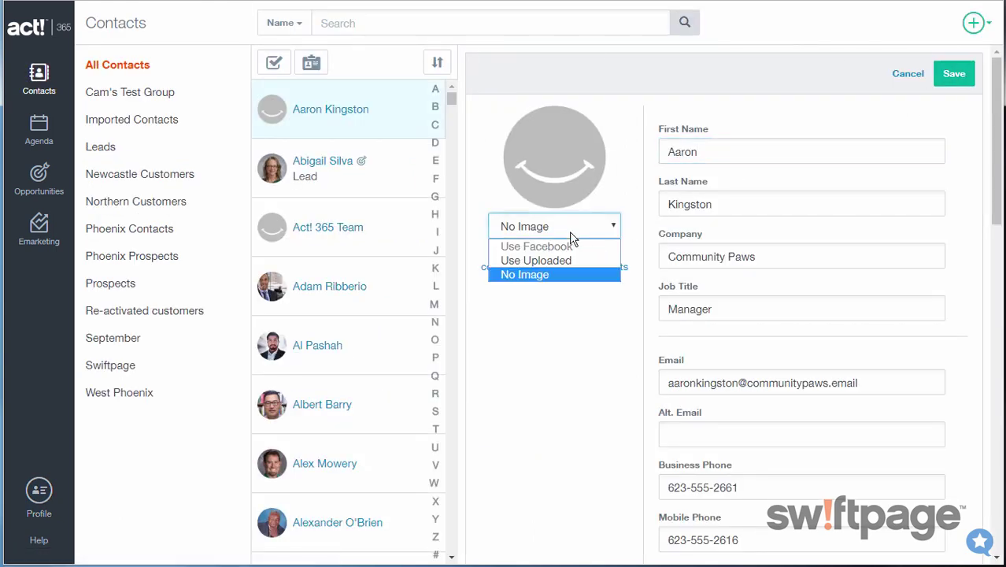
{"action": "left_click", "coordinate": [562, 262]}
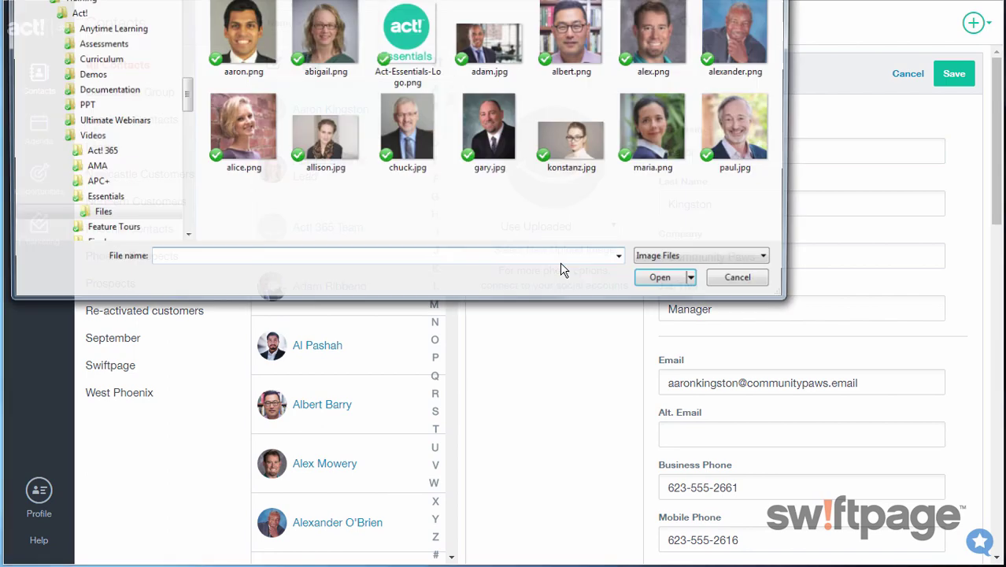
{"action": "left_click", "coordinate": [241, 40]}
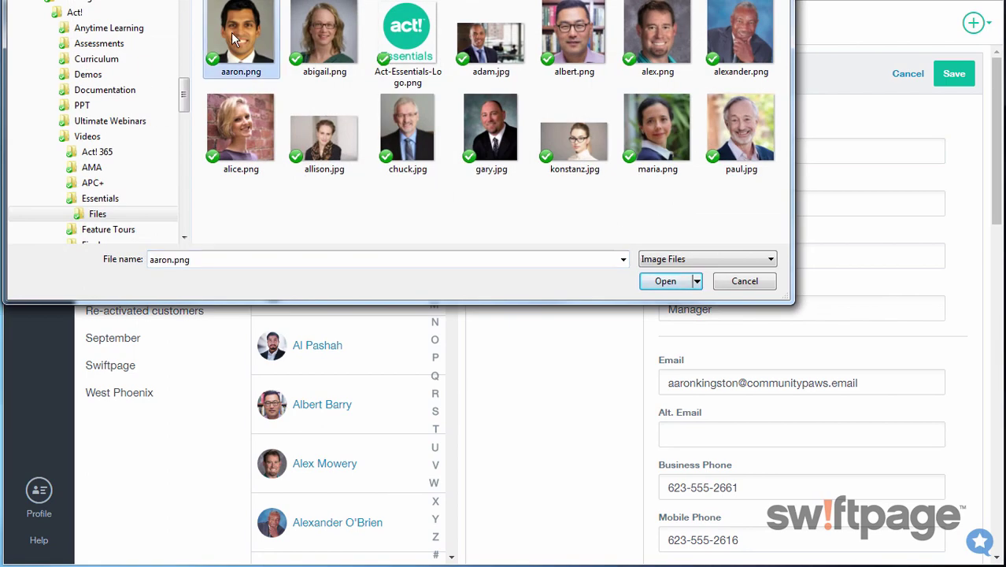
{"action": "left_click", "coordinate": [666, 281]}
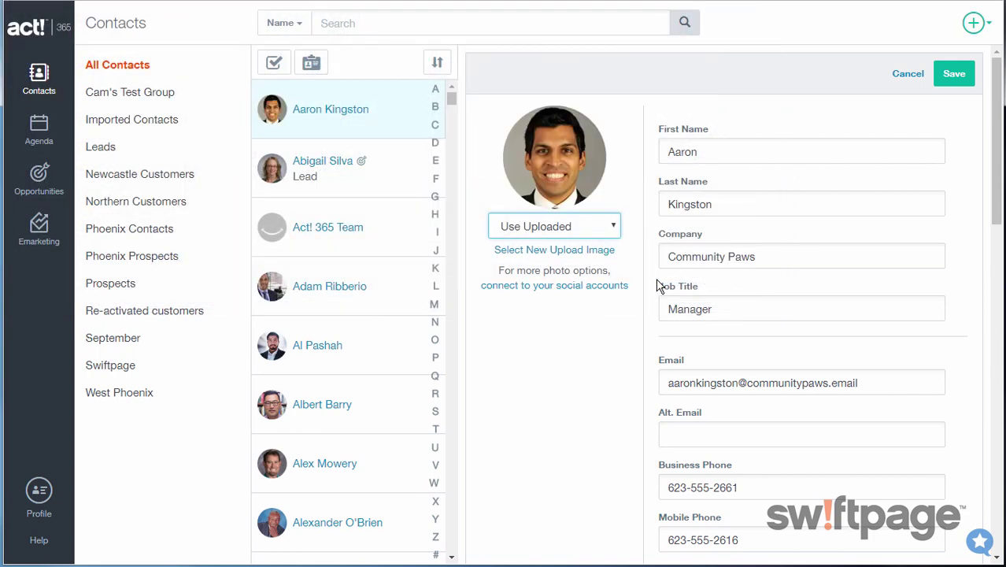
{"action": "left_click", "coordinate": [954, 74]}
{"action": "left_click", "coordinate": [602, 301]}
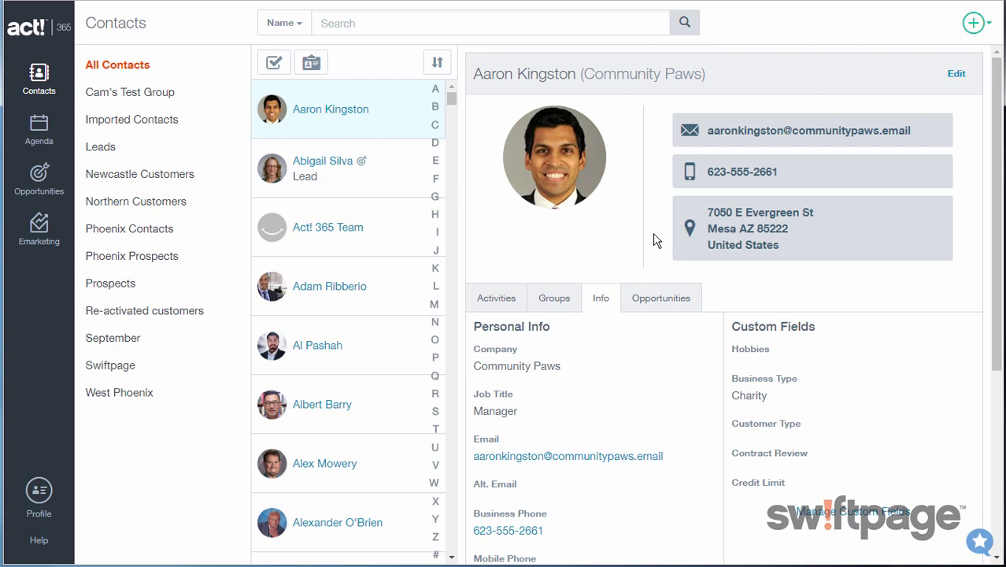
- Add the contact to a newly created Tradeshows group from its Groups tab, then return to Info
{"action": "left_click", "coordinate": [975, 24]}
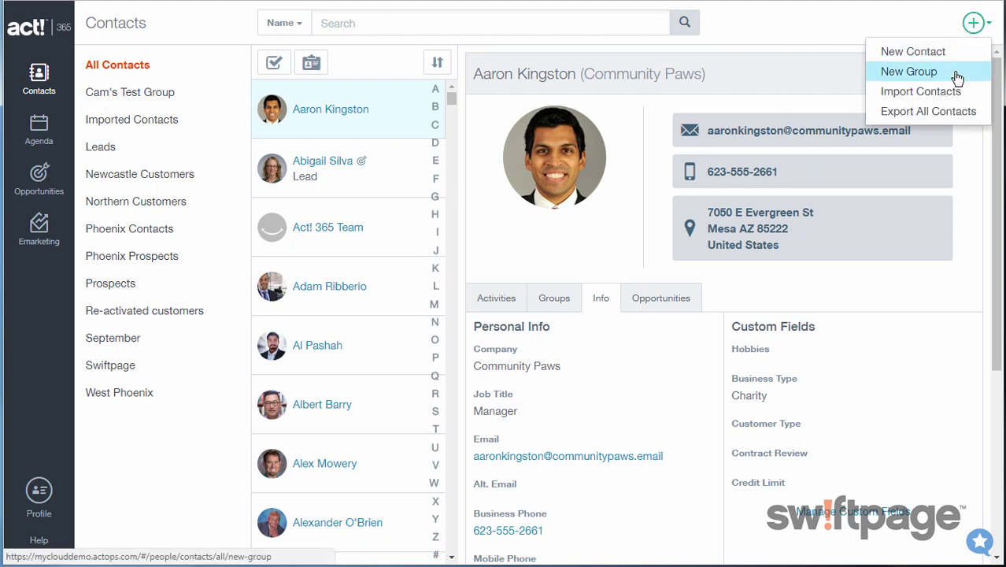
{"action": "left_click", "coordinate": [790, 96]}
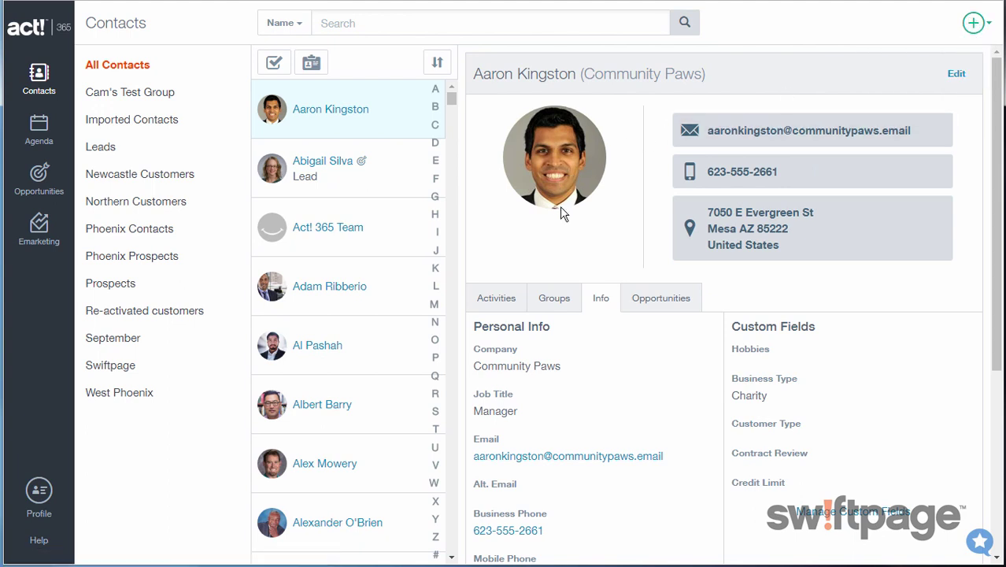
{"action": "left_click", "coordinate": [554, 306]}
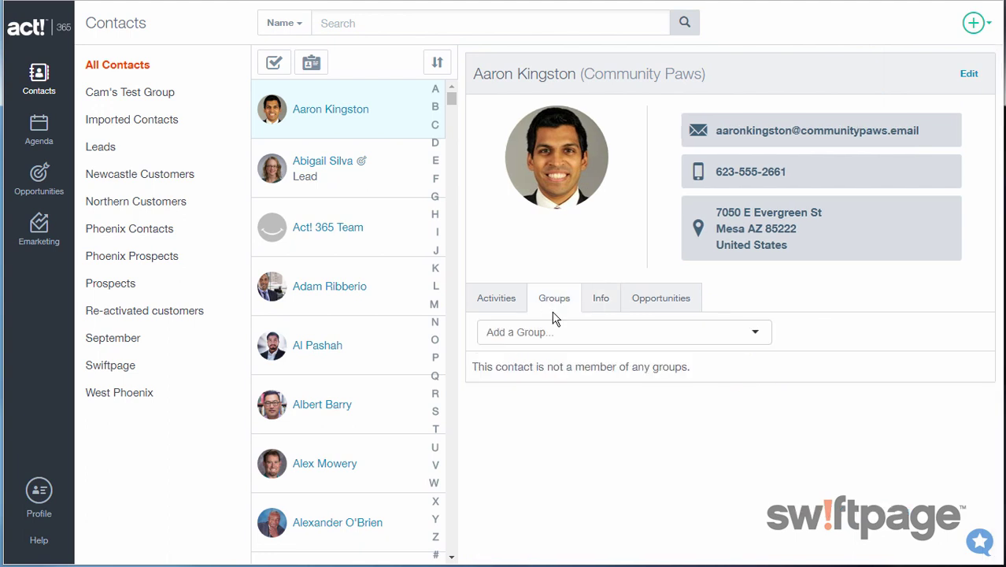
{"action": "left_click", "coordinate": [556, 337]}
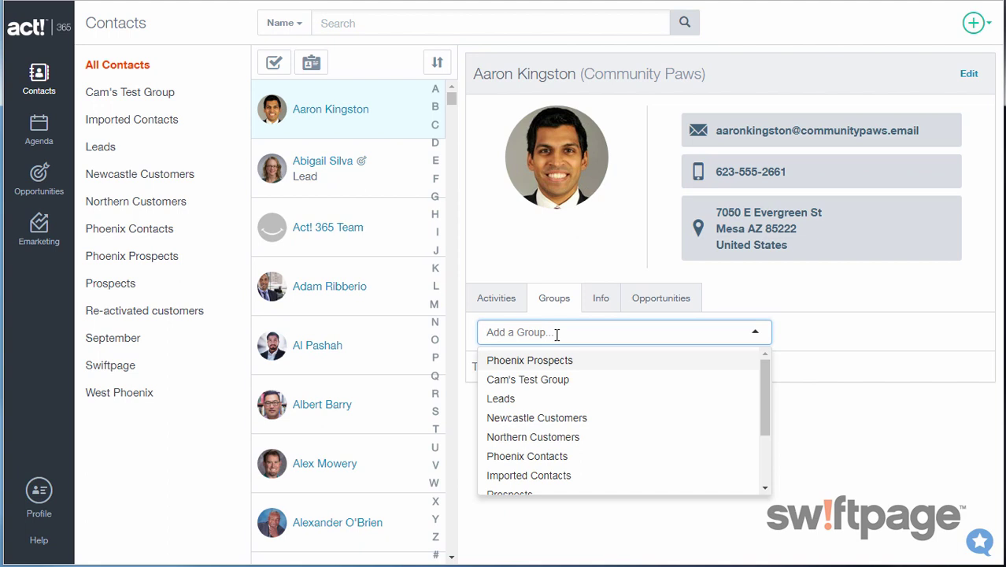
{"action": "type", "text": "Tradeshows"}
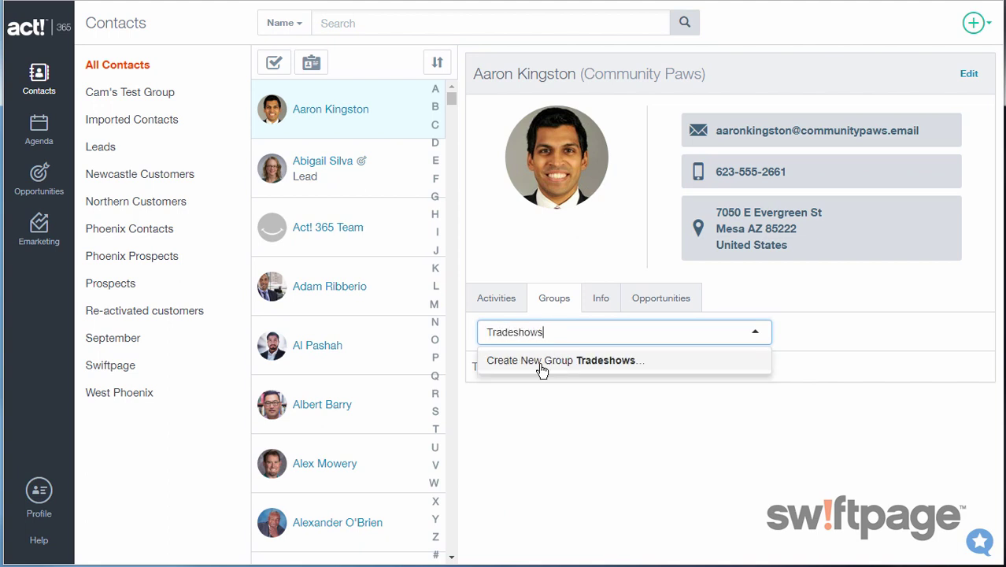
{"action": "left_click", "coordinate": [587, 363]}
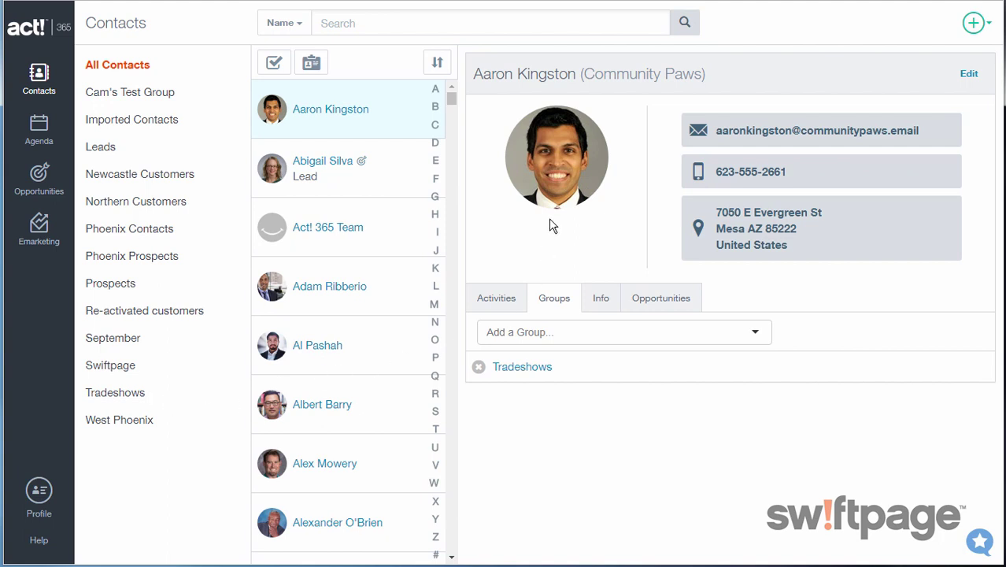
{"action": "left_click", "coordinate": [601, 306]}
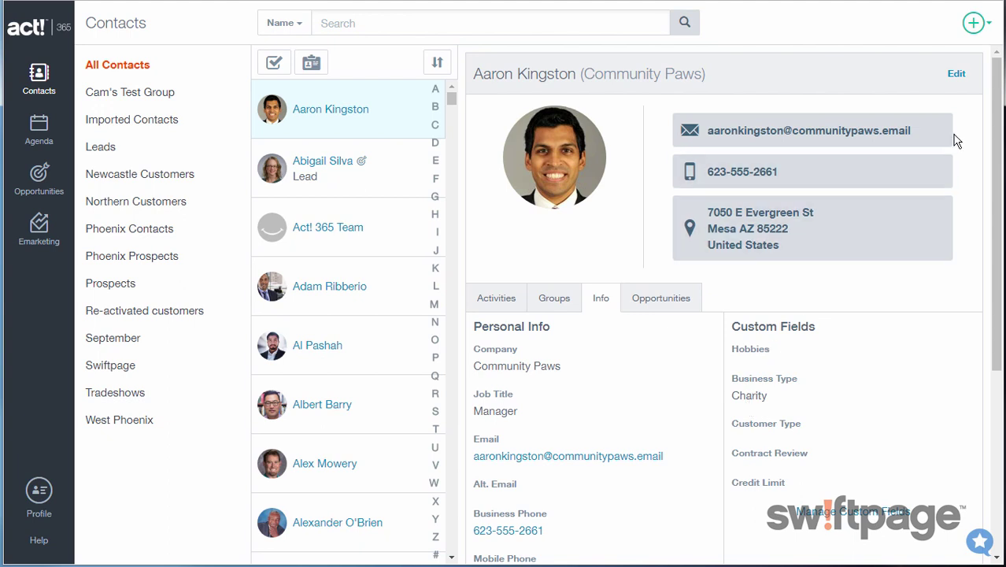
{"action": "left_click", "coordinate": [975, 25]}
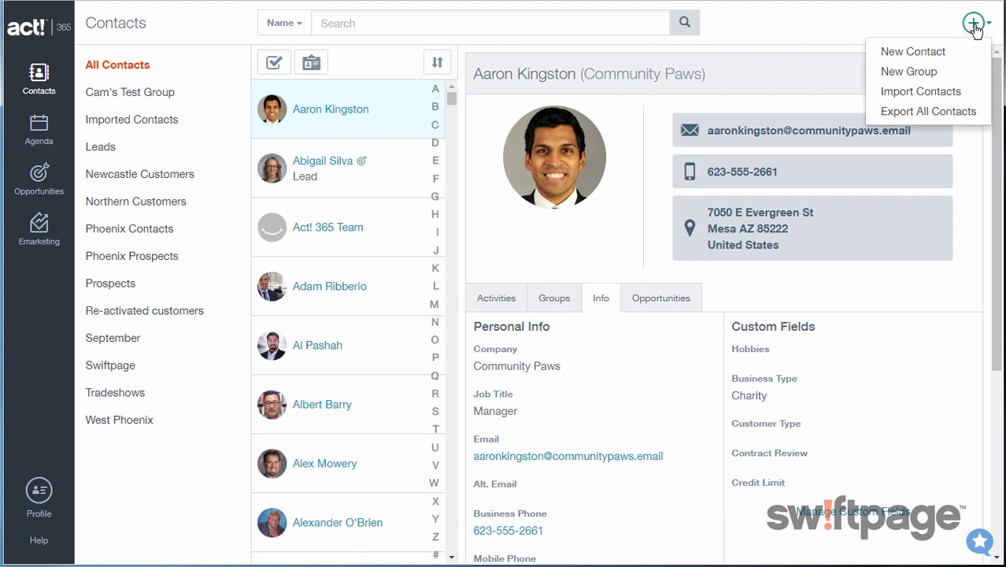
- Create and save a Charities group with criteria Business Type contains Charity
{"action": "left_click", "coordinate": [914, 71]}
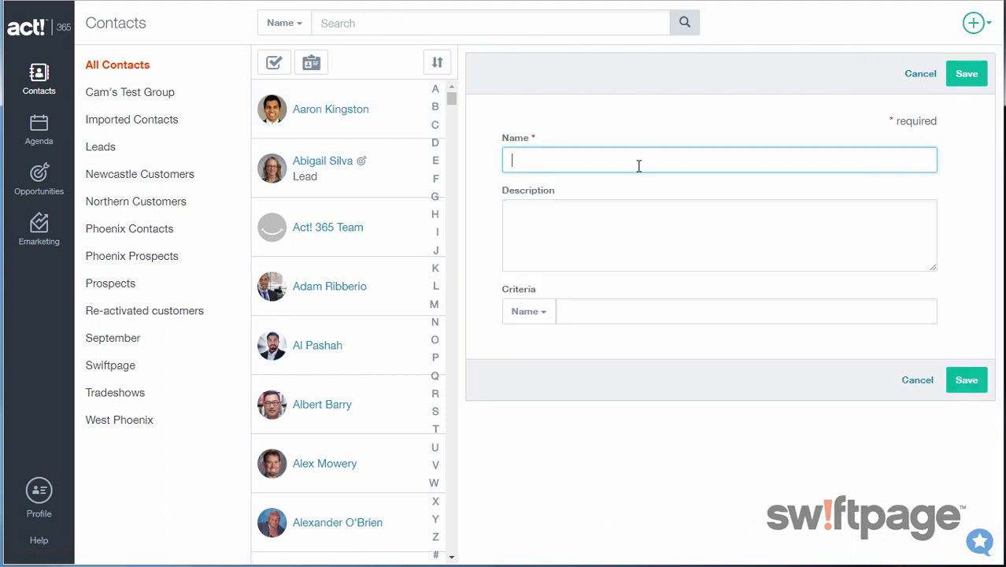
{"action": "type", "text": "Charities"}
{"action": "left_click", "coordinate": [604, 223]}
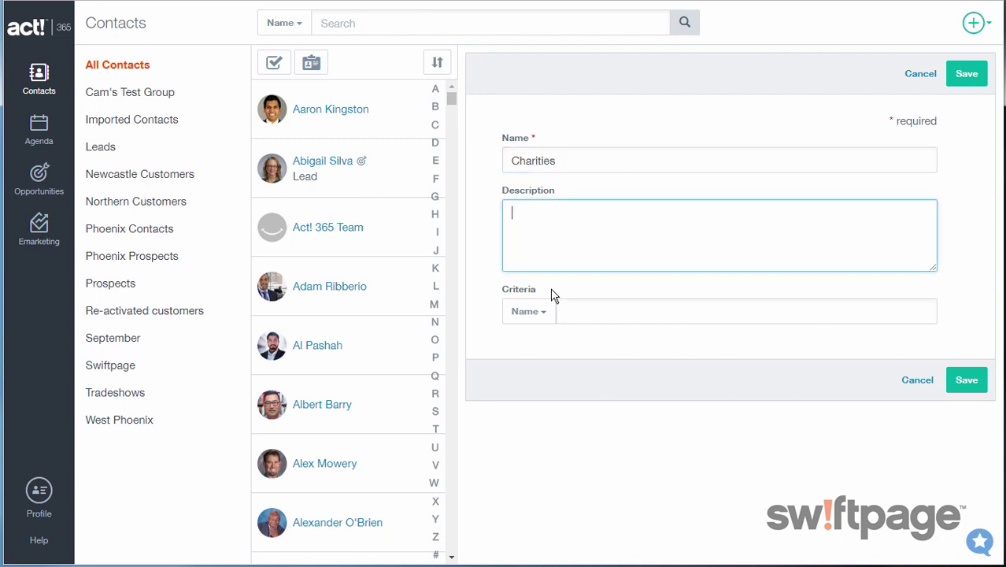
{"action": "left_click", "coordinate": [545, 313]}
{"action": "scroll", "coordinate": [551, 346], "scroll_direction": "down", "scroll_amount": 4}
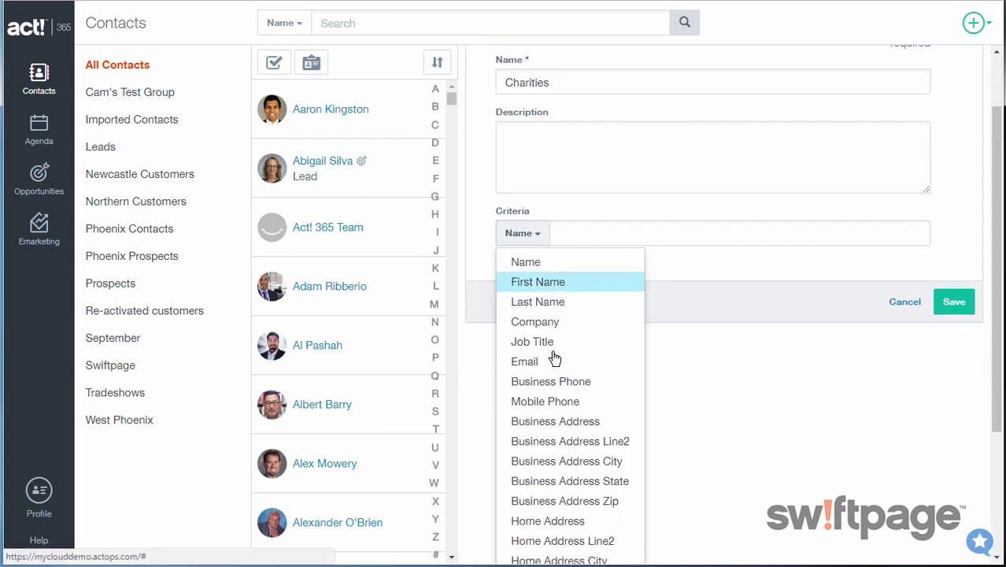
{"action": "left_click", "coordinate": [562, 491]}
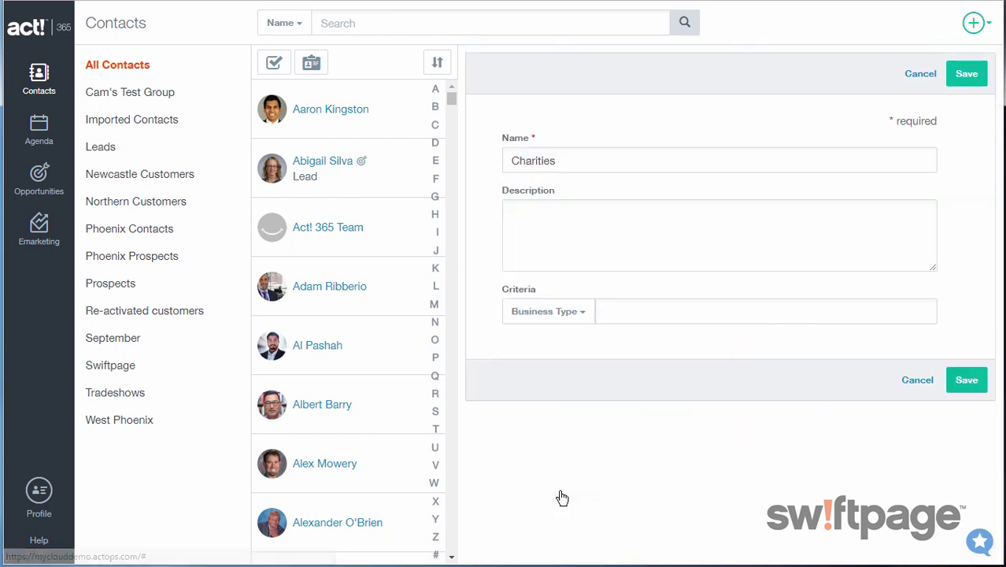
{"action": "left_click", "coordinate": [654, 314]}
{"action": "type", "text": "Charity"}
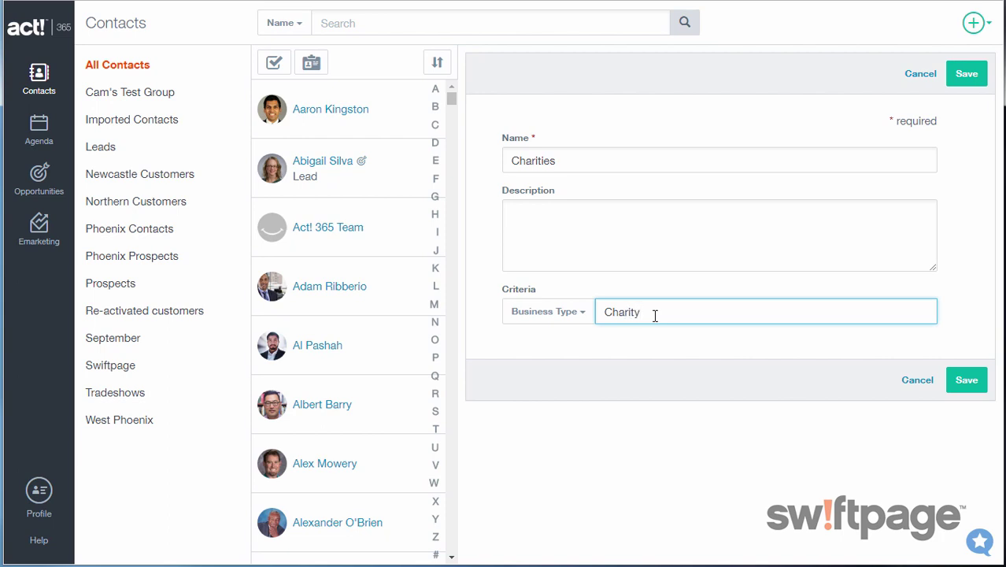
{"action": "left_click", "coordinate": [966, 381]}
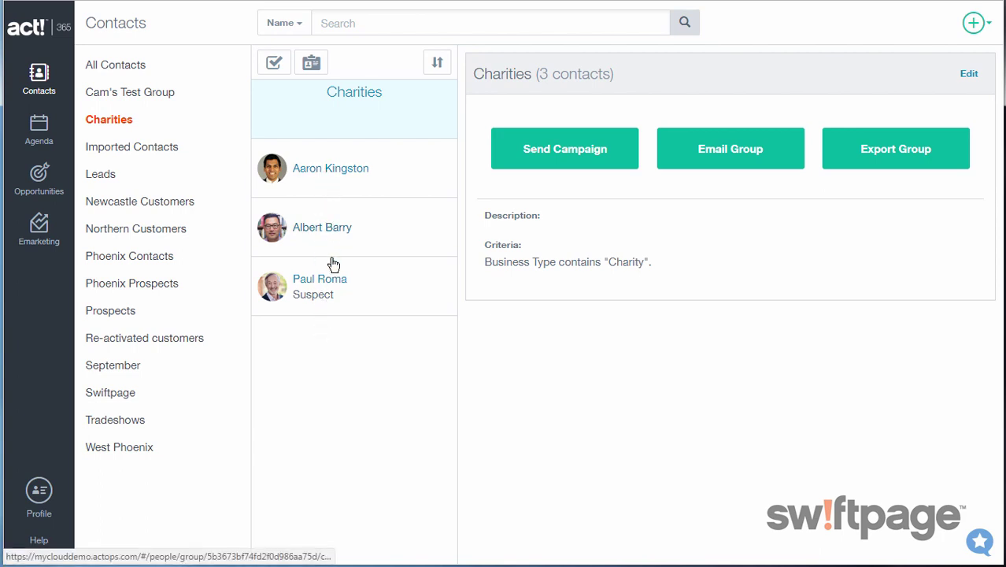
- Search contacts by the contact's first name
{"action": "left_click", "coordinate": [375, 25]}
{"action": "type", "text": "maria"}
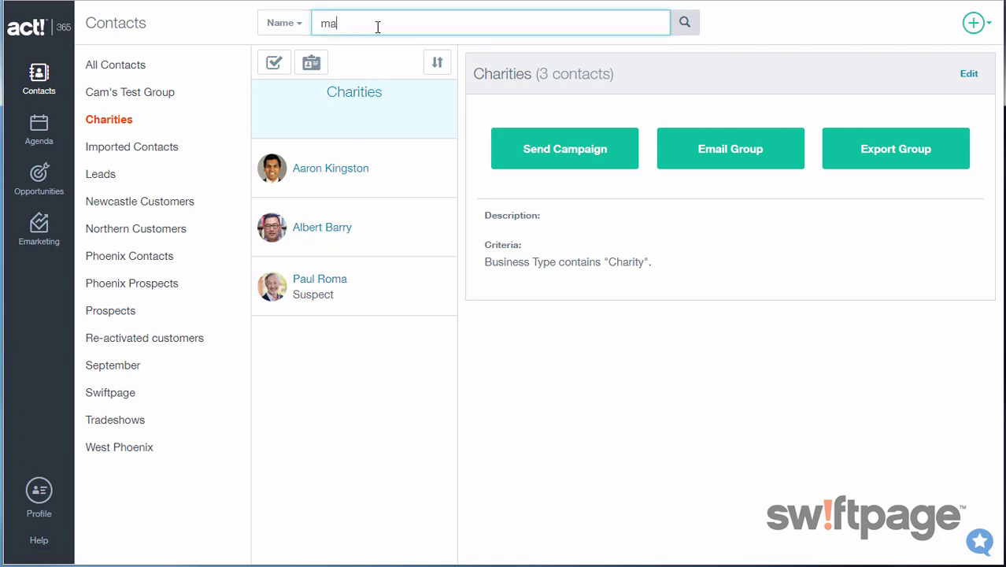
{"action": "key", "text": "Return"}
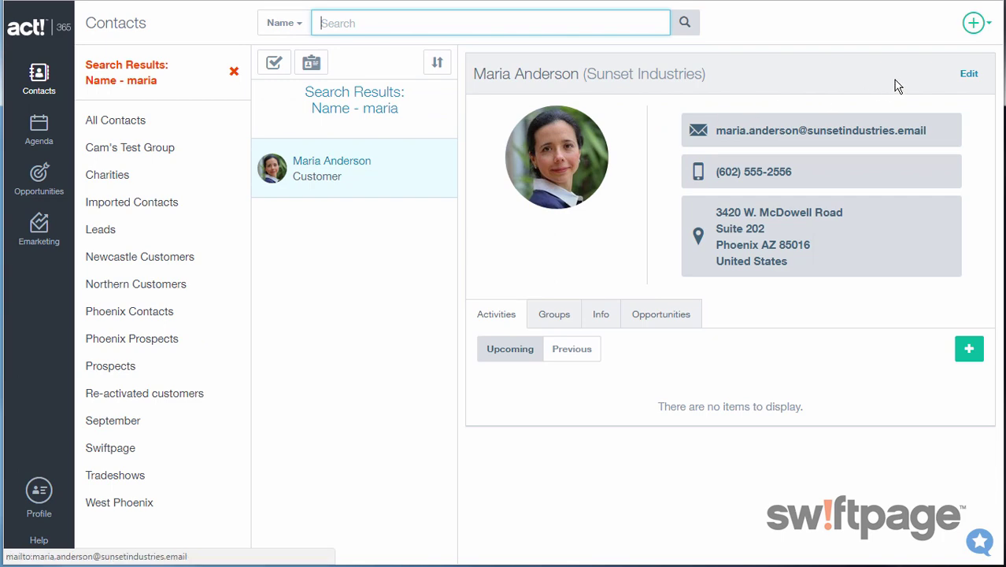
- Change the found Sunset Industries contact's Business Type to Charity, save, and open the Charities group
{"action": "left_click", "coordinate": [970, 75]}
{"action": "scroll", "coordinate": [848, 275], "scroll_direction": "down", "scroll_amount": 4}
{"action": "scroll", "coordinate": [848, 284], "scroll_direction": "down", "scroll_amount": 10}
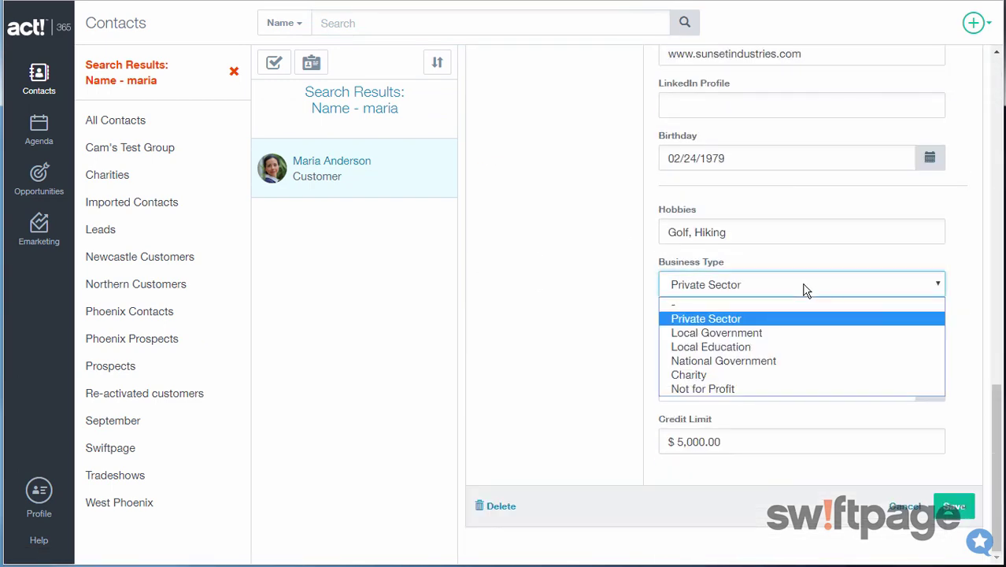
{"action": "left_click", "coordinate": [732, 376]}
{"action": "left_click", "coordinate": [954, 507]}
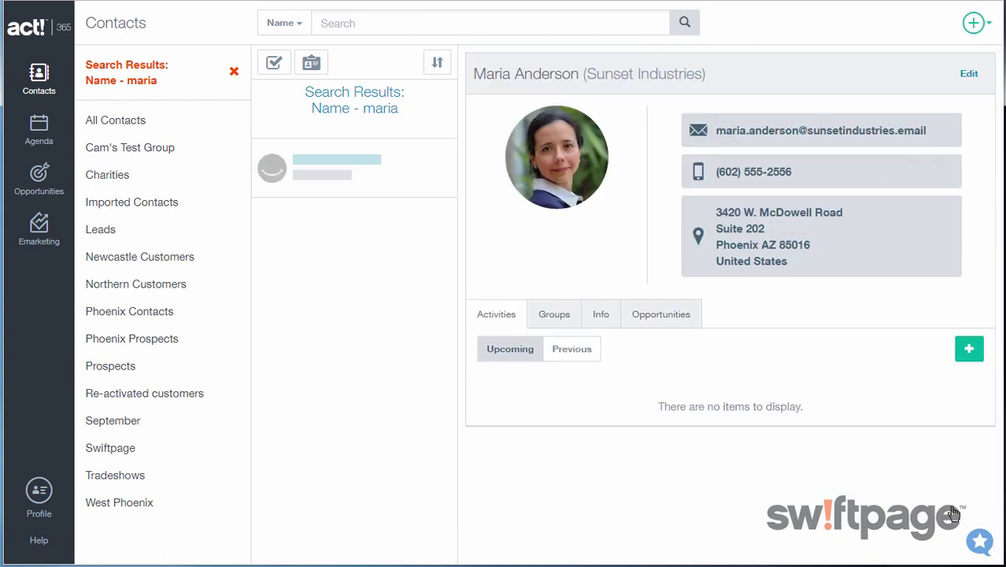
{"action": "left_click", "coordinate": [115, 178]}
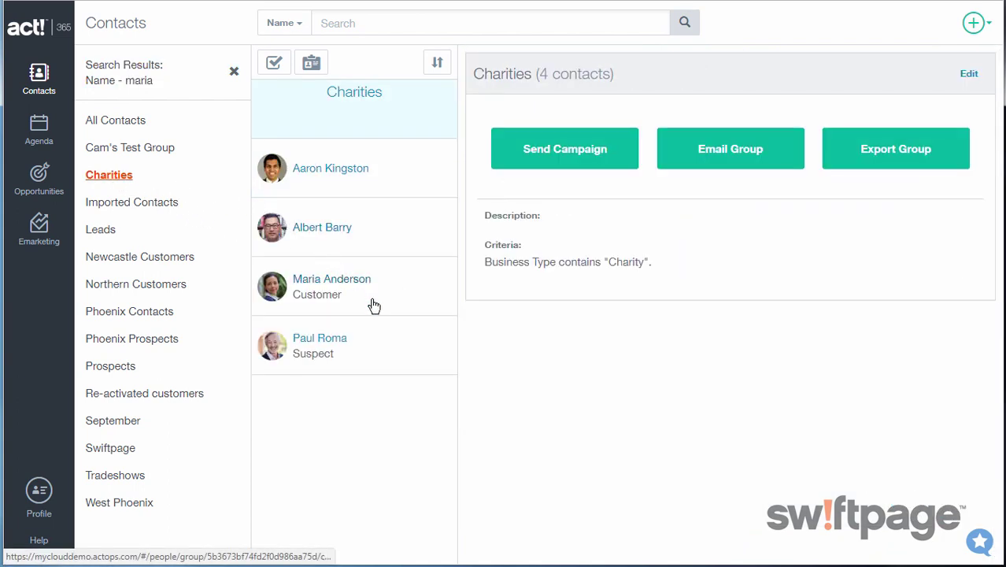